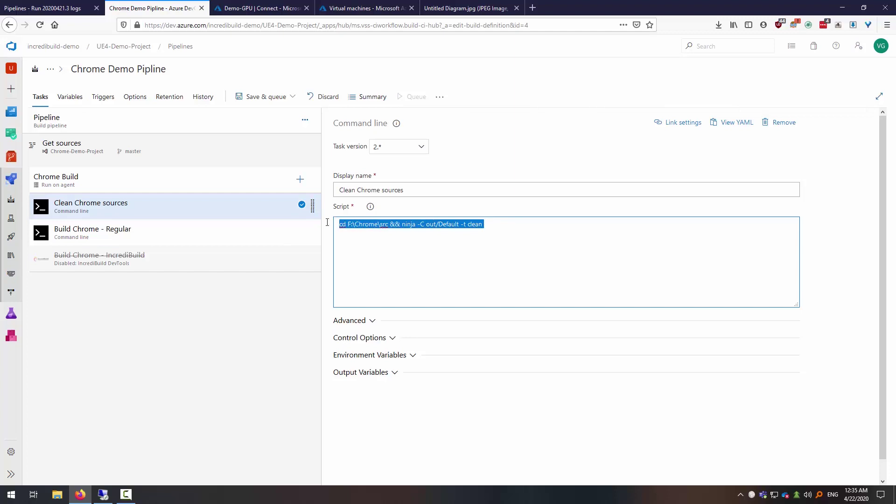
Step: Review the Build Chrome - Regular task, then search the tasks that can be added to Chrome Build for "incre"
left_click(142, 236)
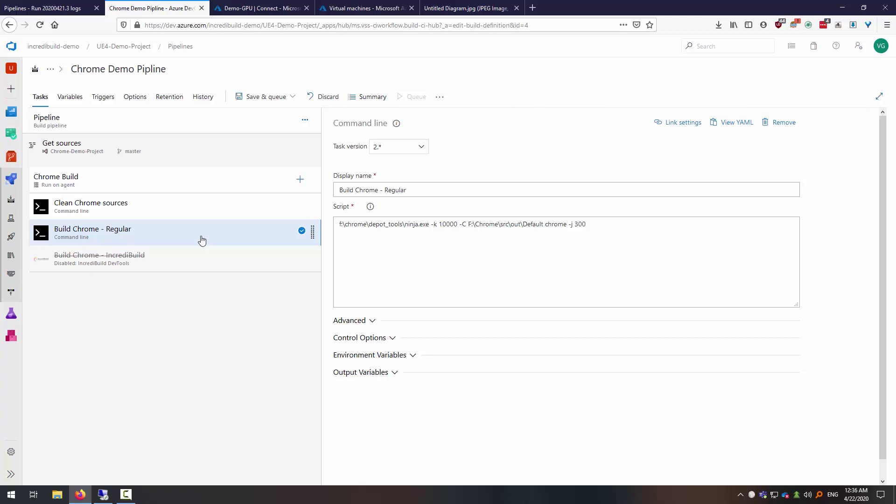
left_click(299, 179)
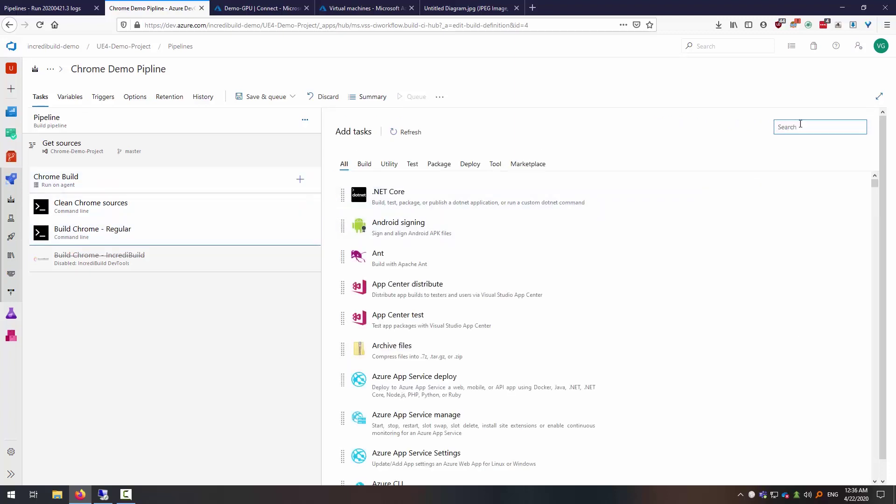
type("incre")
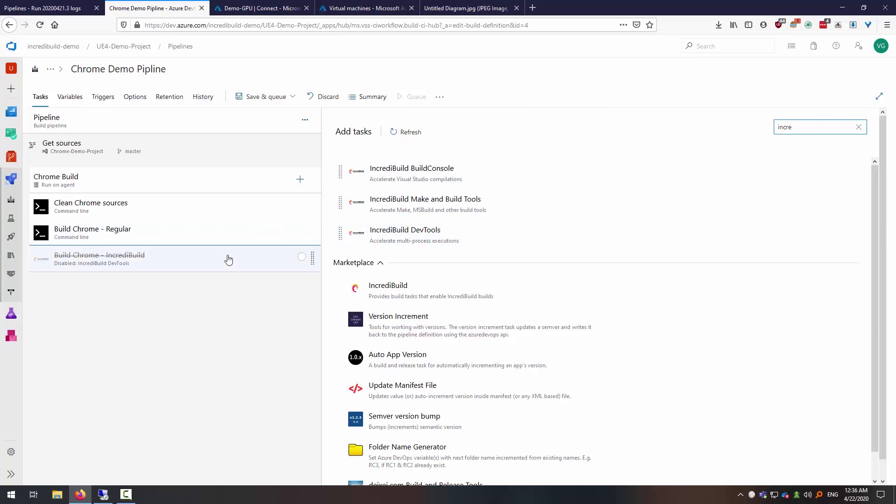
Step: Enable the disabled Build Chrome - IncrediBuild task in the Chrome Build job
left_click(195, 270)
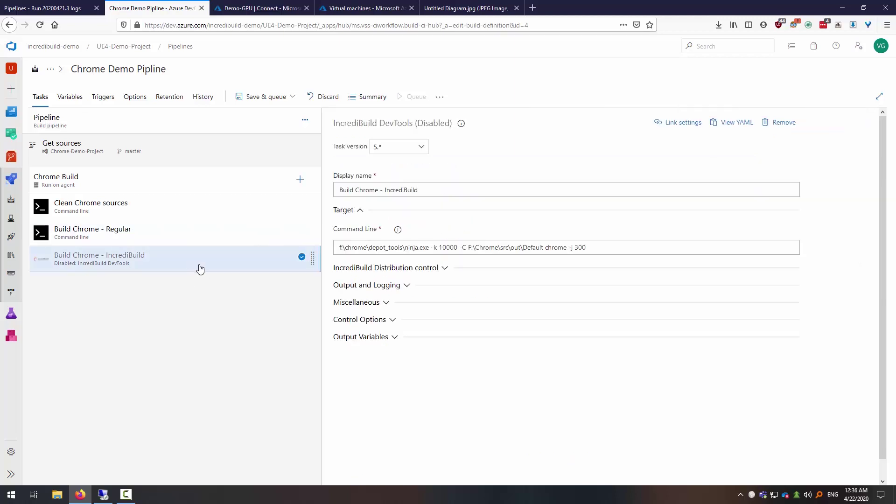
right_click(282, 263)
left_click(301, 278)
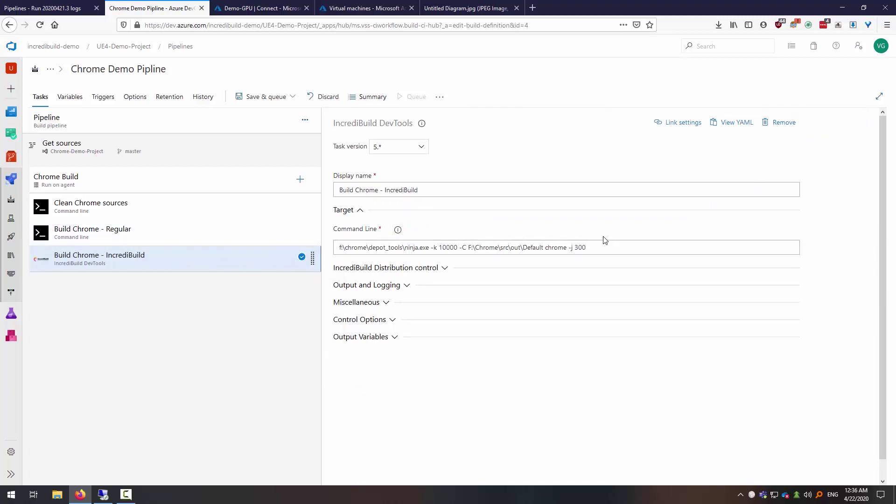
Step: Compare the command line of the Build Chrome - IncrediBuild task with the script of the Build Chrome - Regular task
left_click_drag(604, 246, 336, 250)
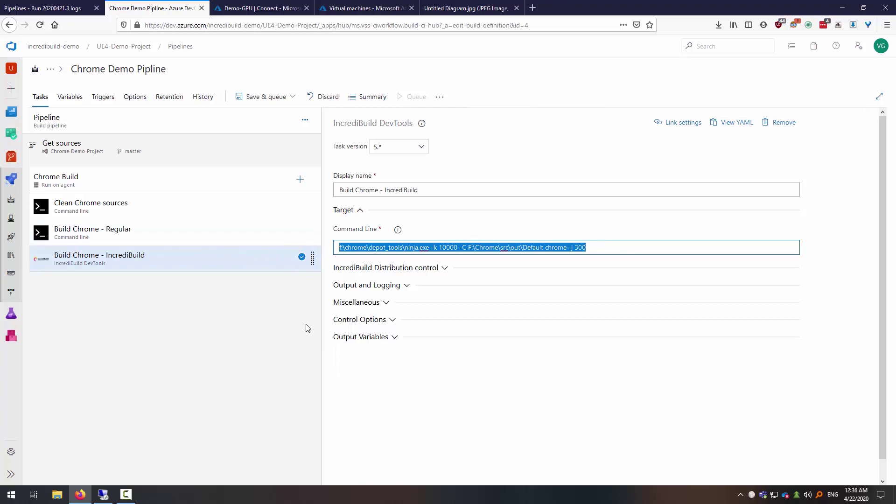
left_click(149, 239)
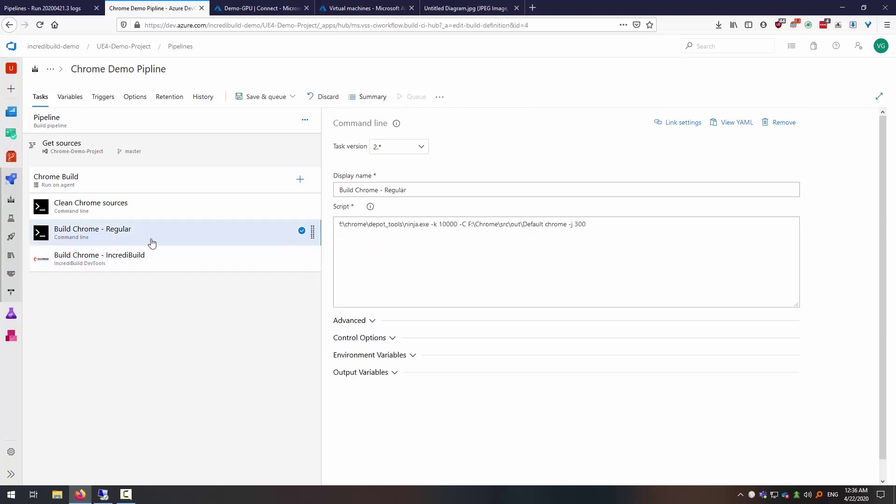
left_click(167, 258)
Step: Expand the IncrediBuild Distribution control settings and examine the Profile.xml file path and the helper machine options
left_click(437, 269)
left_click(425, 304)
left_click_drag(427, 304, 295, 307)
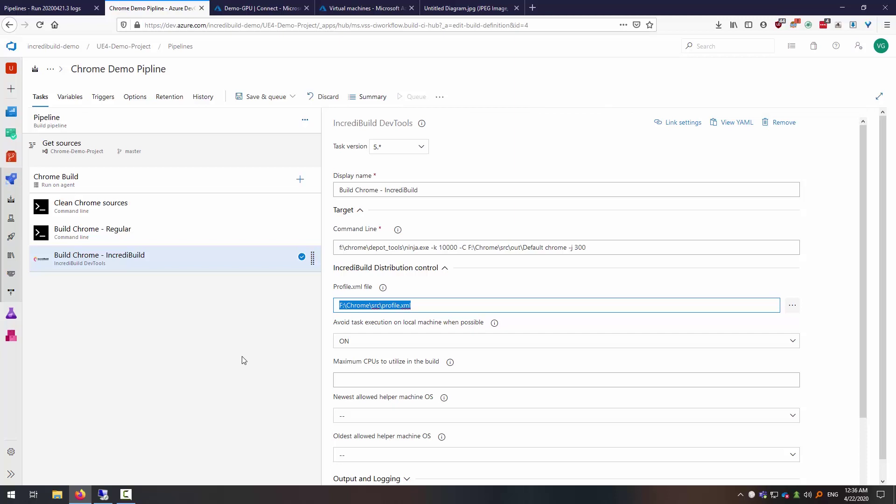
scroll(457, 350, "down", 2)
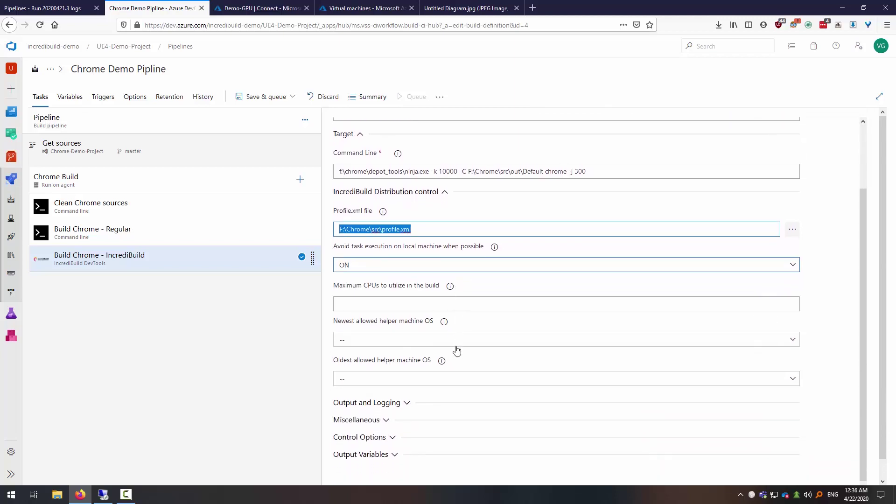
left_click(450, 222)
left_click_drag(450, 222, 337, 223)
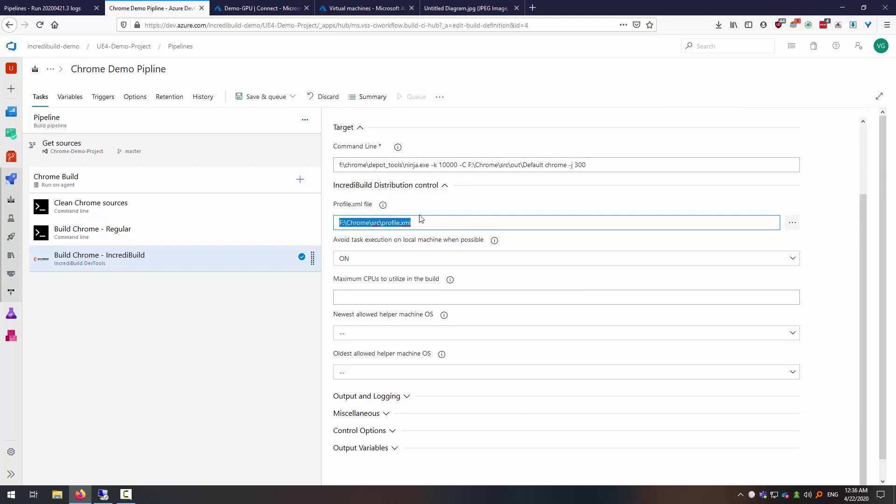
scroll(445, 252, "down", 1)
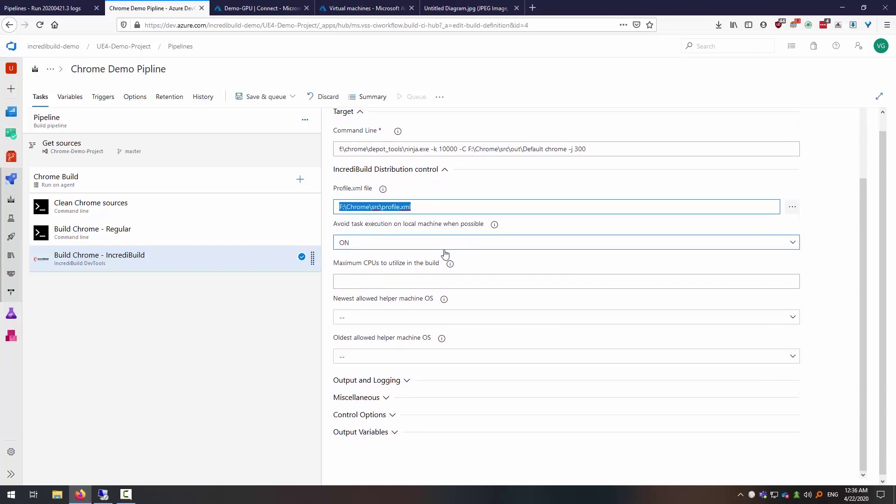
Step: Check the Output and Logging options of the IncrediBuild task, collapse them and highlight the Profile.xml file path again
left_click(404, 380)
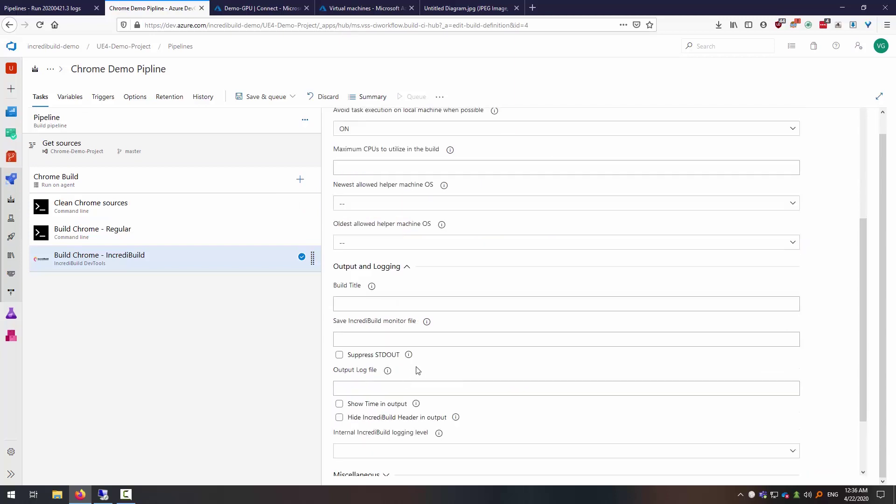
left_click(407, 265)
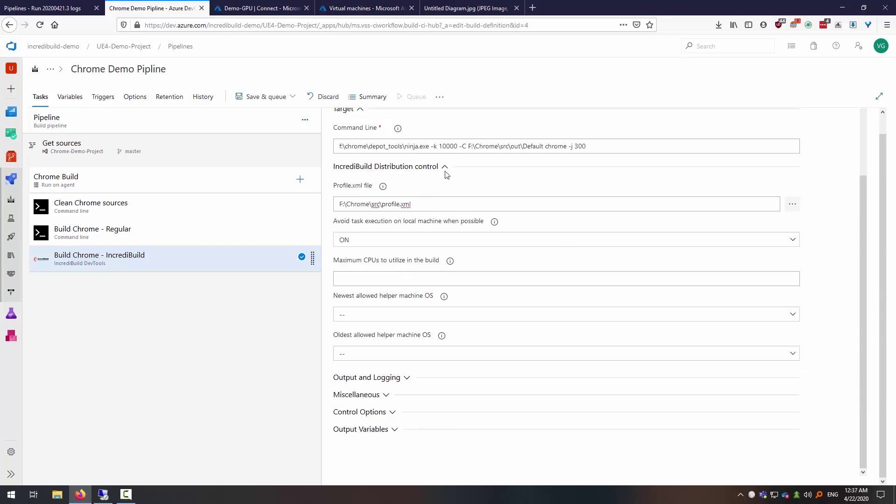
scroll(435, 210, "up", 3)
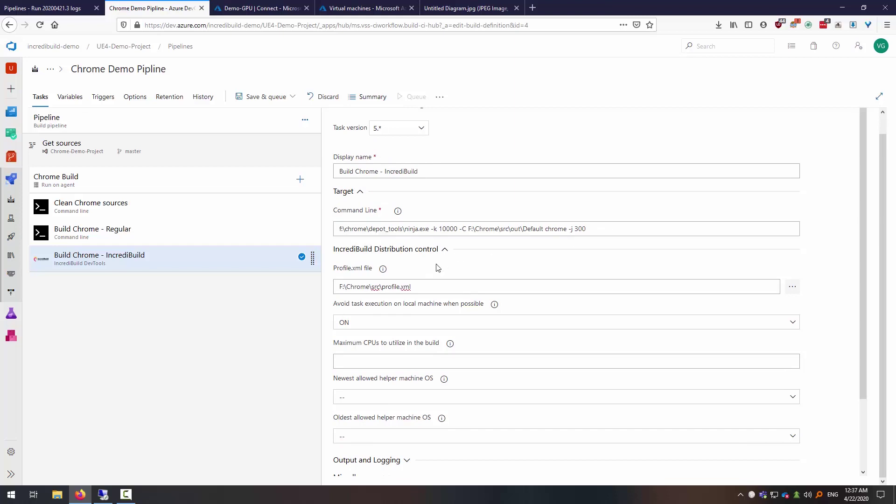
left_click_drag(417, 286, 313, 284)
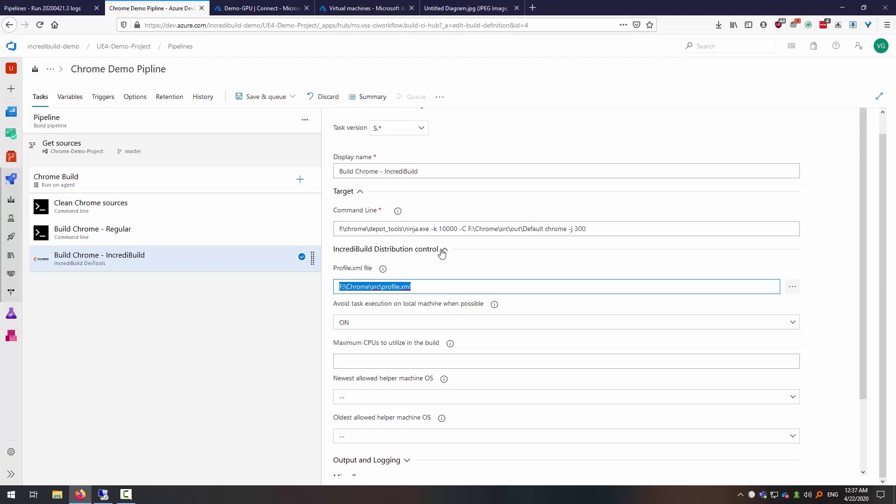
left_click(442, 252)
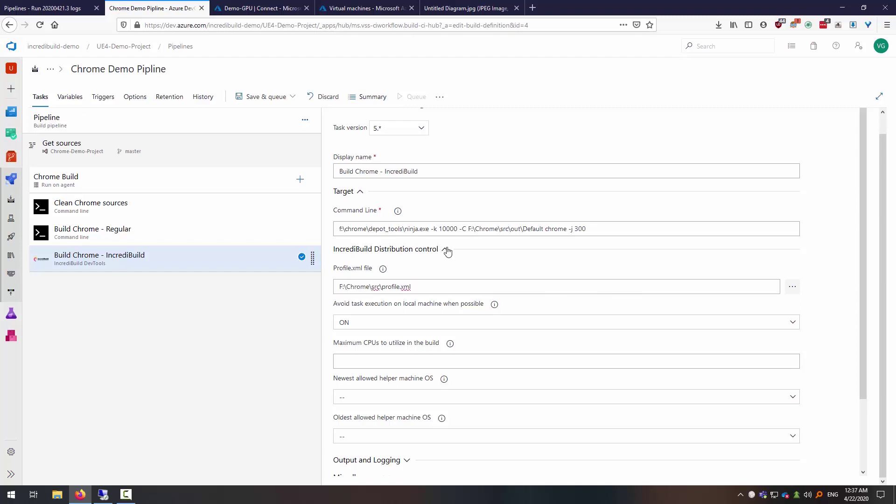
Step: Disable the Build Chrome - Regular task, and save and run the pipeline with the Azure Pipelines agent pool
right_click(221, 234)
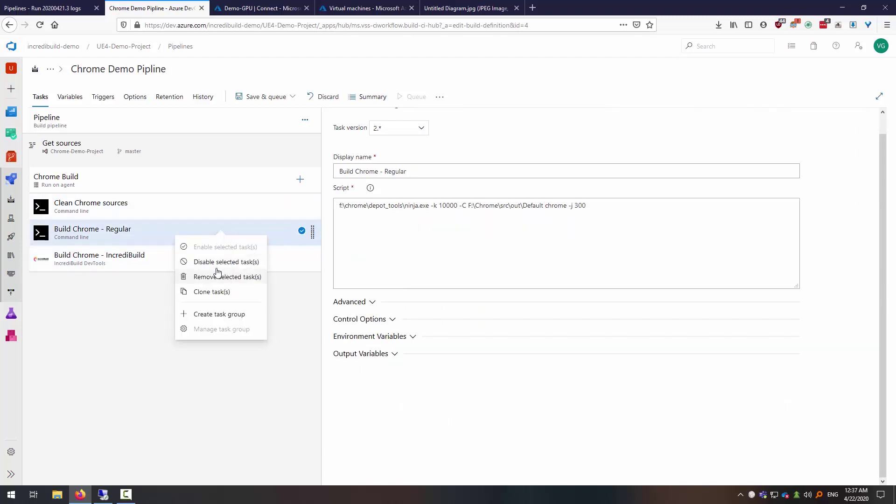
left_click(220, 262)
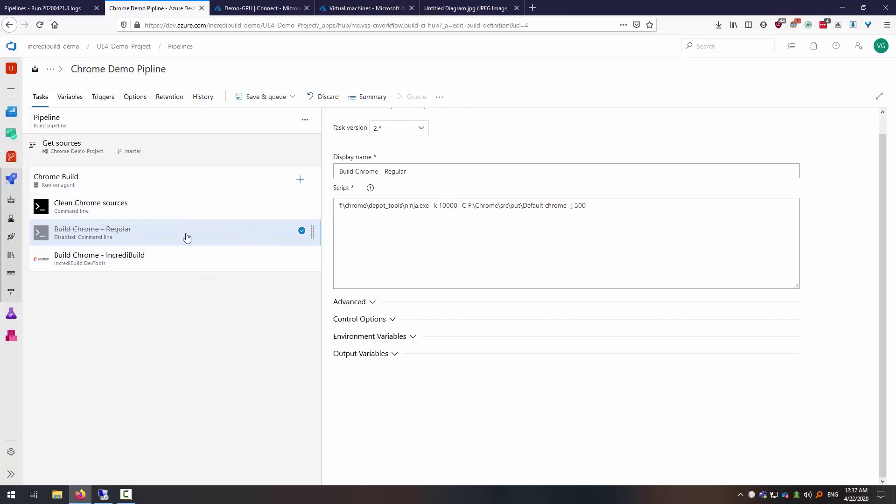
left_click(263, 98)
left_click(259, 120)
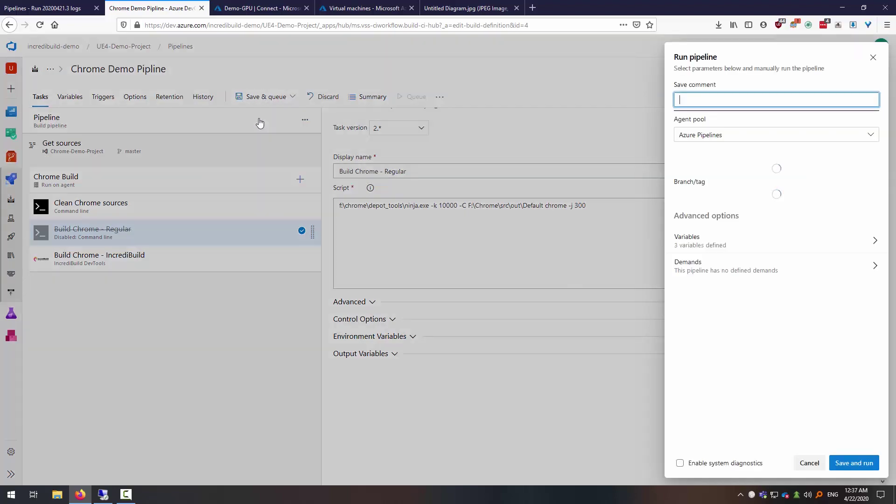
left_click(858, 461)
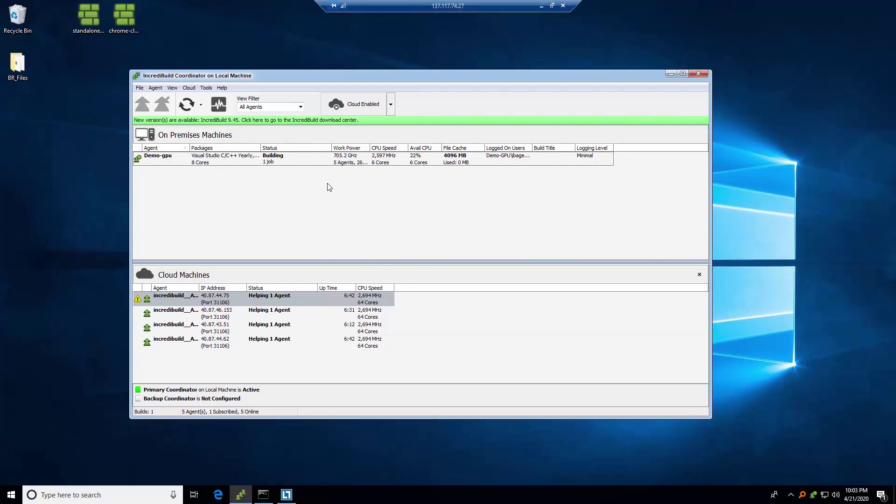
Step: Widen the Agent column of the cloud machines to show the full names and select all four cloud agents
left_click(269, 163)
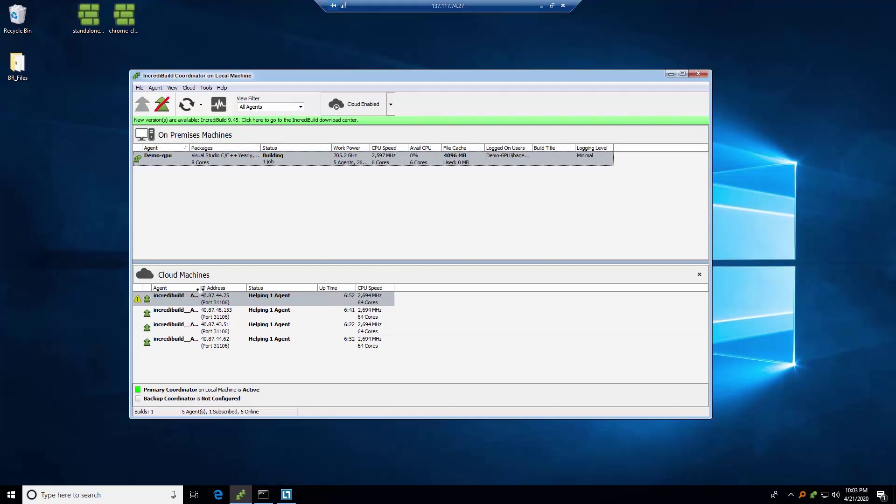
left_click_drag(204, 288, 234, 283)
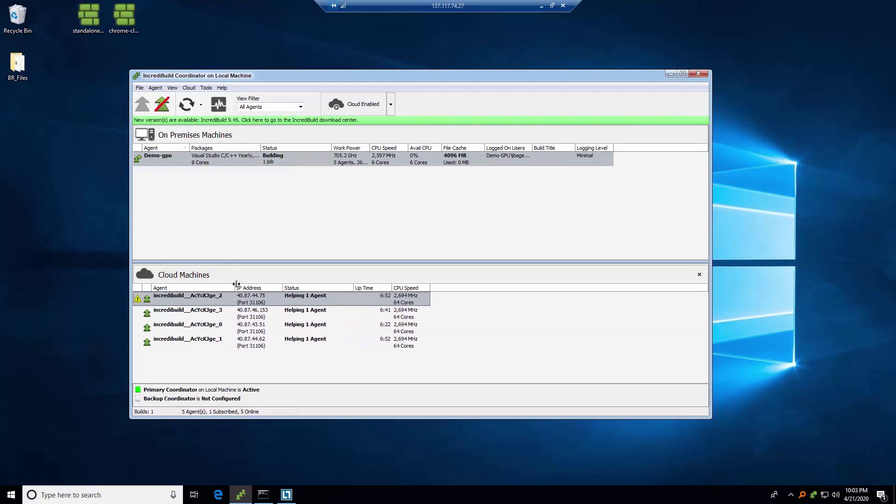
left_click(221, 196)
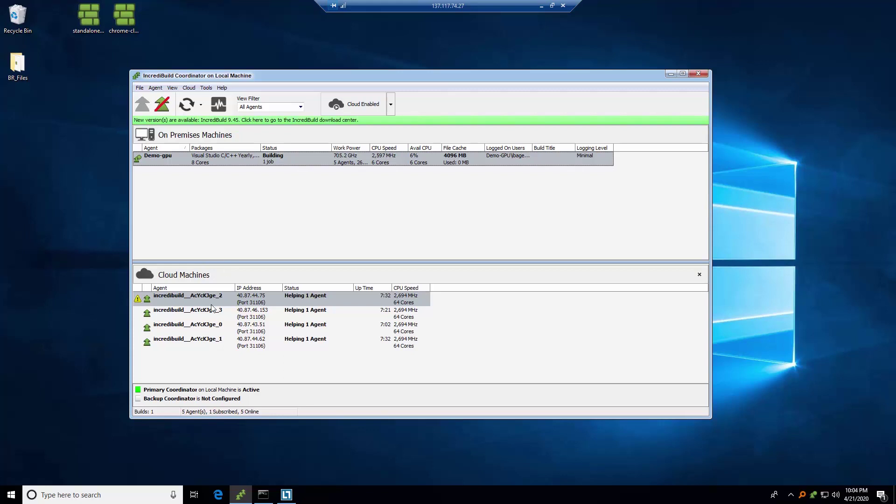
left_click(196, 301)
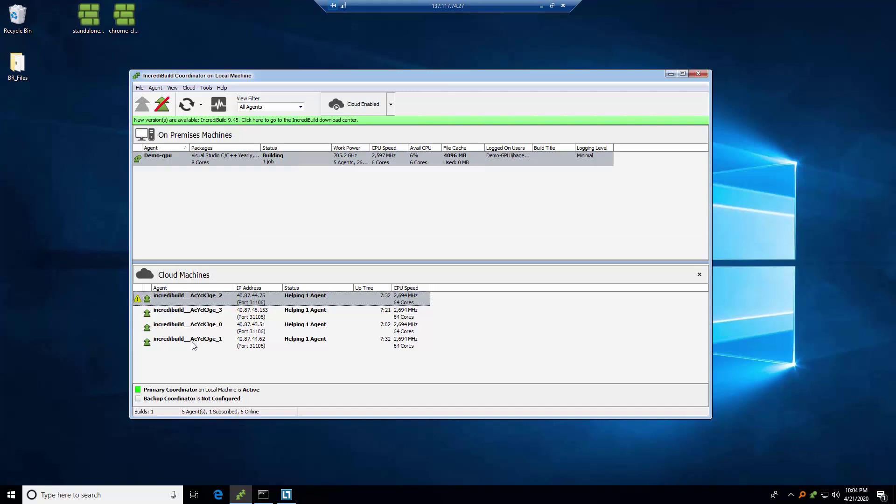
left_click(191, 343, "shift")
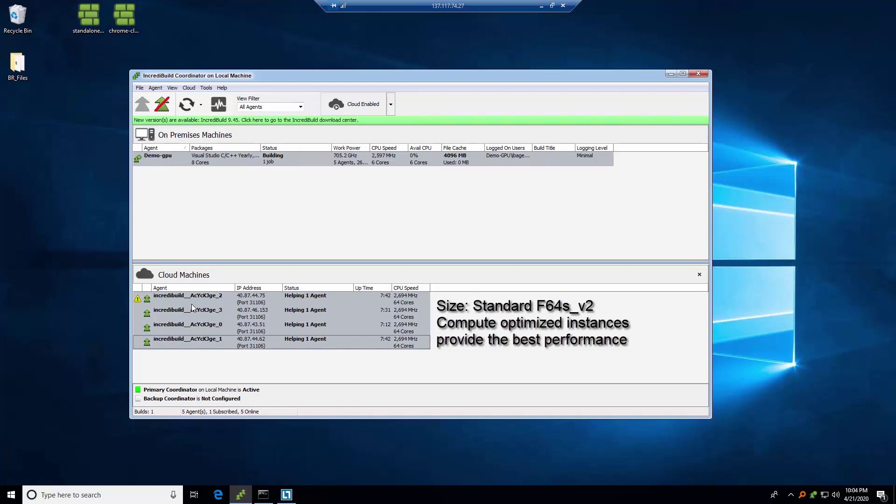
Step: Examine the CPU cores and up time of the cloud agents, narrowing the Up Time column and selecting all four rows
left_click(398, 309)
left_click(405, 334)
left_click(406, 347)
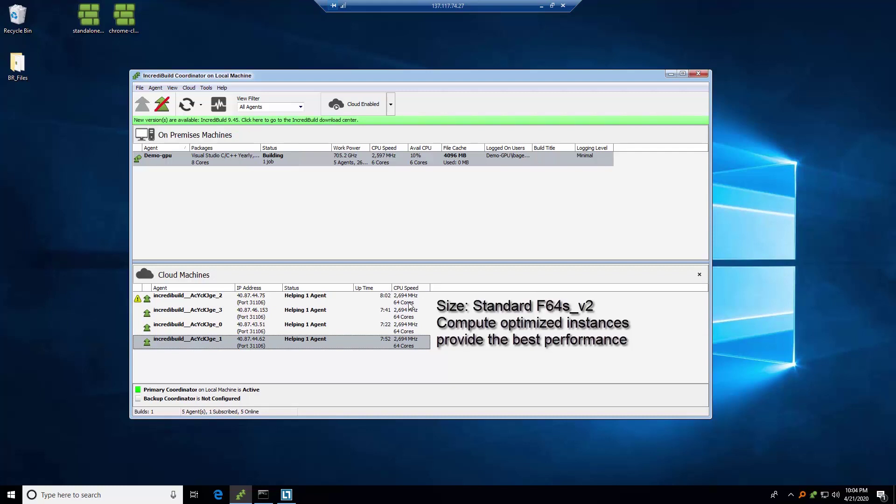
left_click_drag(391, 290, 378, 290)
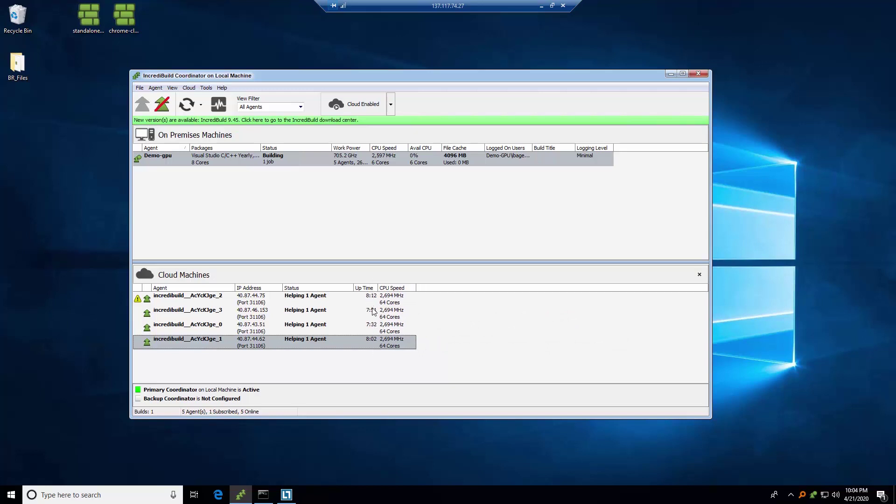
left_click(269, 300)
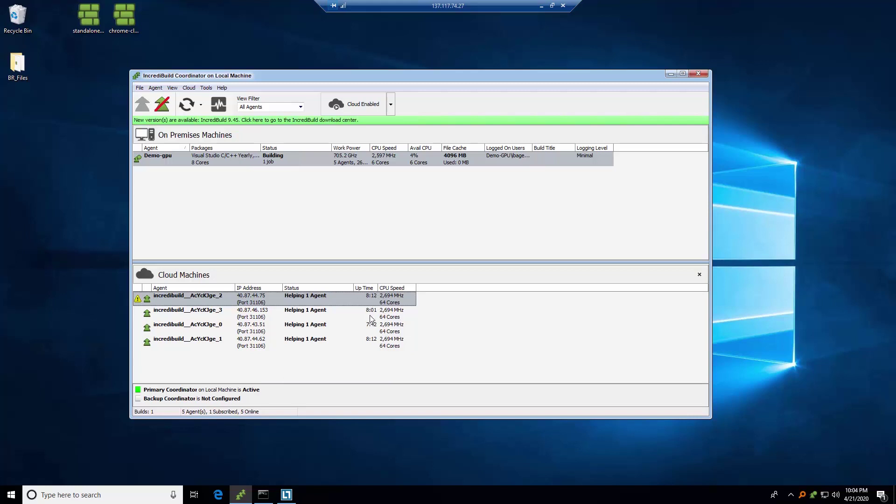
left_click(376, 343, "shift")
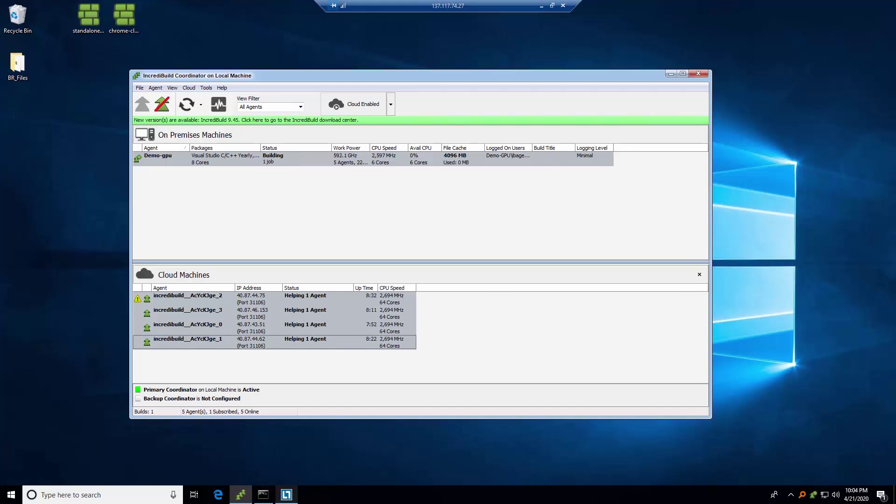
Step: Open the Build Monitor maximized and zoom into its timeline to examine the details of a task executed on a cloud agent core
left_click(267, 498)
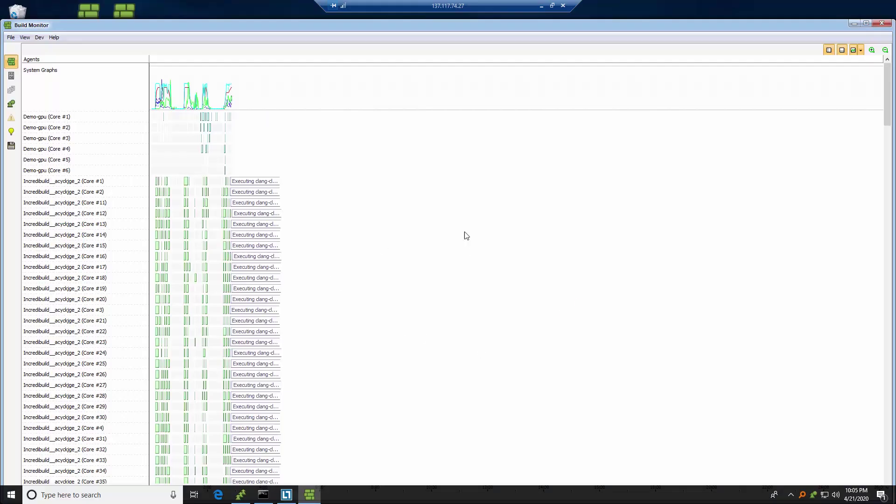
double_click(632, 25)
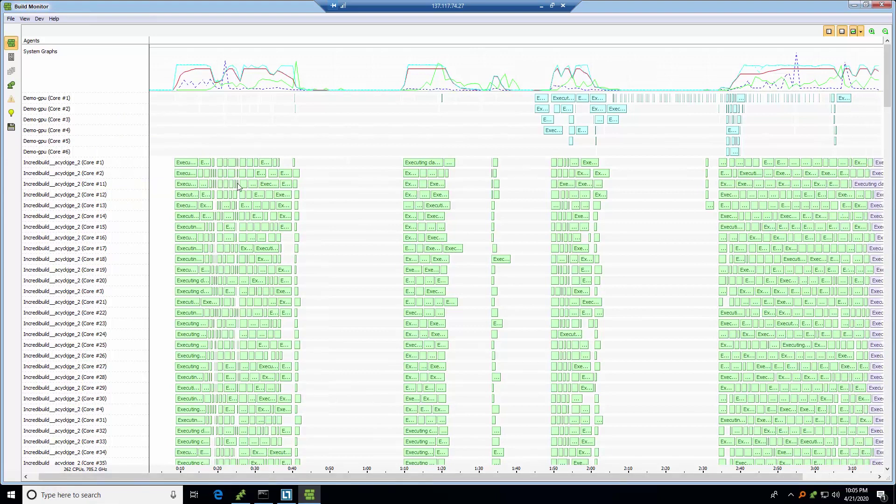
scroll(259, 231, "up", 3)
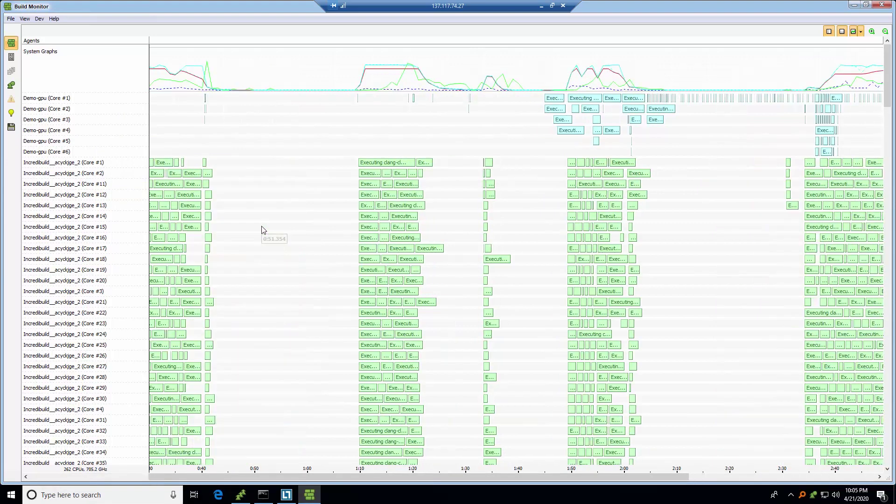
scroll(385, 236, "up", 3)
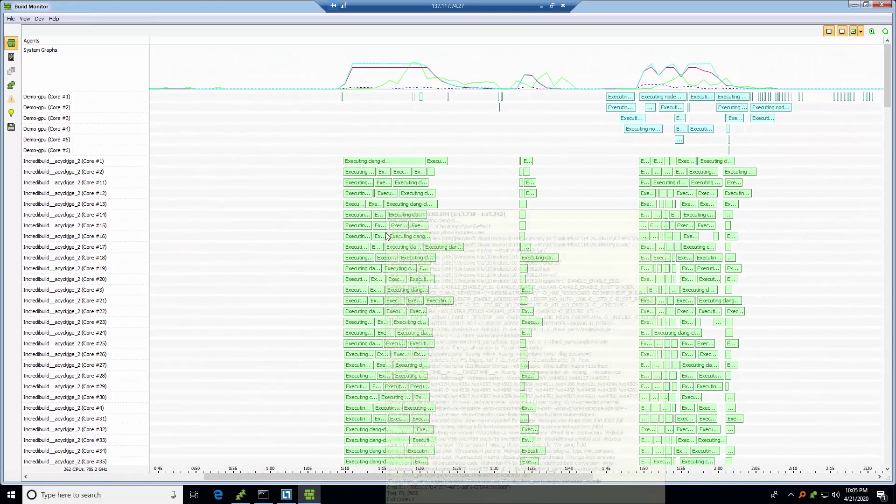
left_click_drag(314, 250, 480, 260)
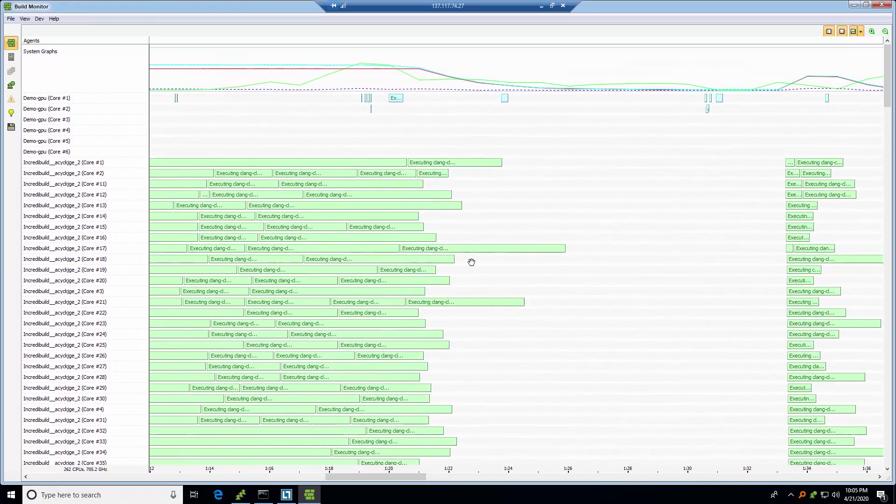
mouse_move(305, 249)
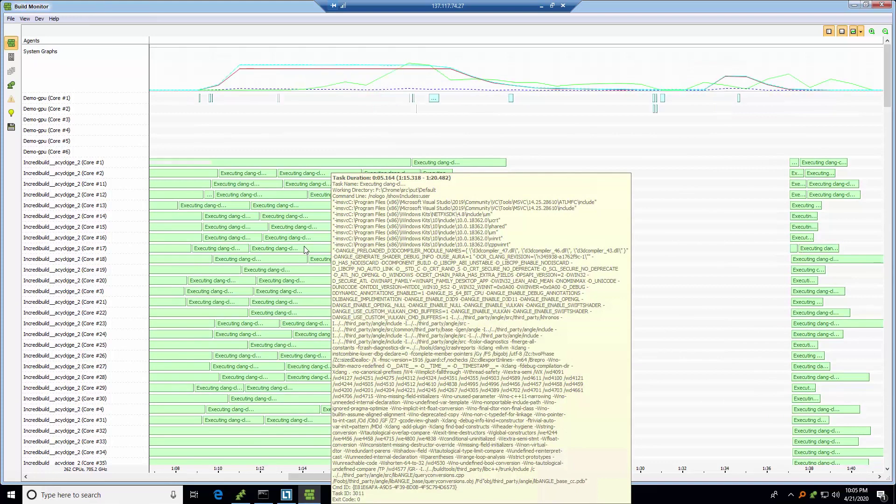
Step: Examine the full build timeline across the local Demo-gpu cores and all cores of the cloud agents, through to the last agent
scroll(304, 246, "down", 2)
scroll(291, 243, "down", 3)
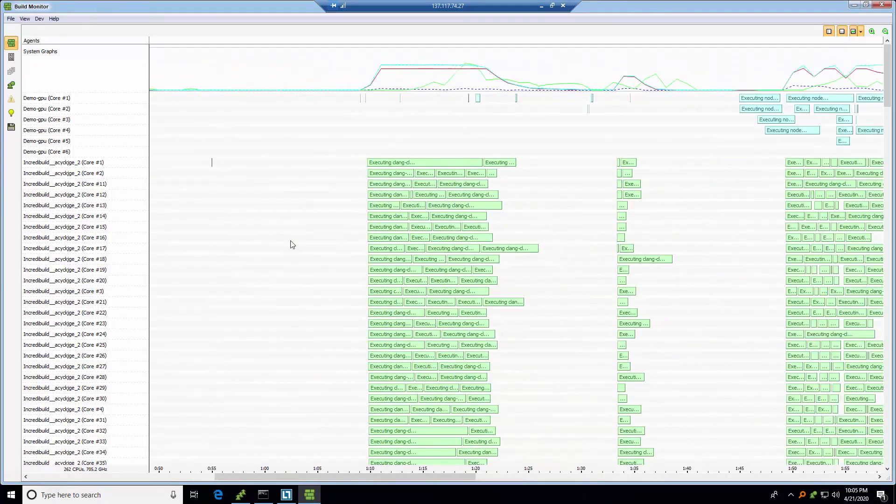
scroll(461, 253, "down", 1)
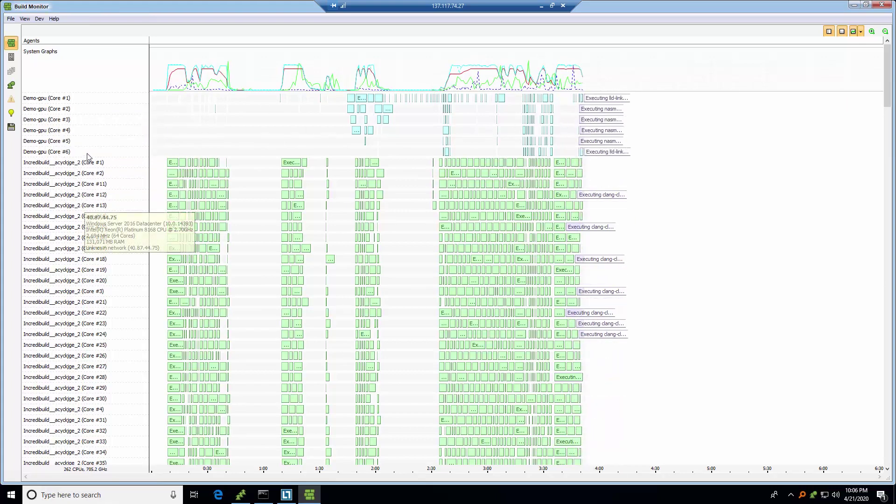
scroll(483, 181, "down", 1)
scroll(484, 181, "down", 5)
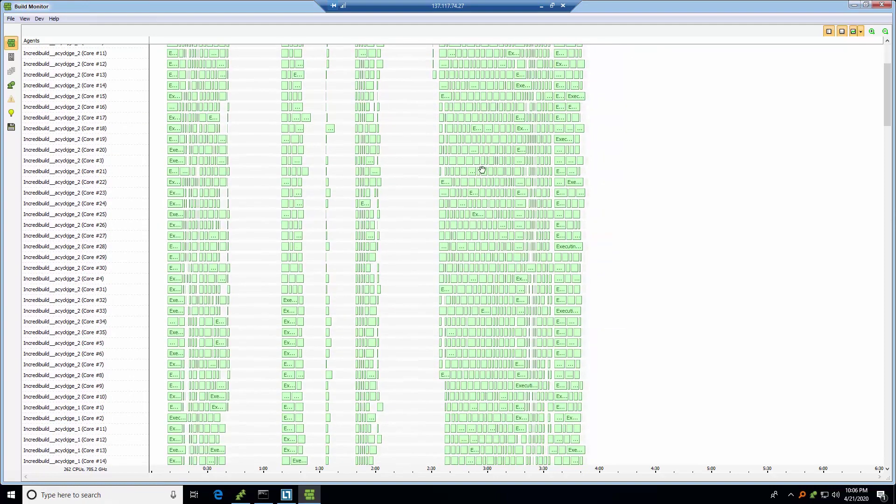
scroll(489, 156, "down", 3)
scroll(489, 156, "down", 1)
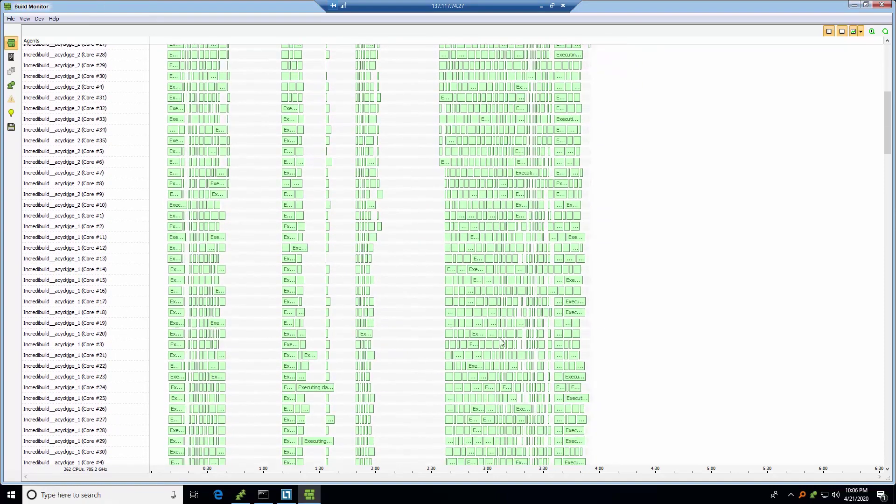
scroll(493, 322, "down", 9)
scroll(490, 170, "down", 9)
scroll(496, 129, "down", 9)
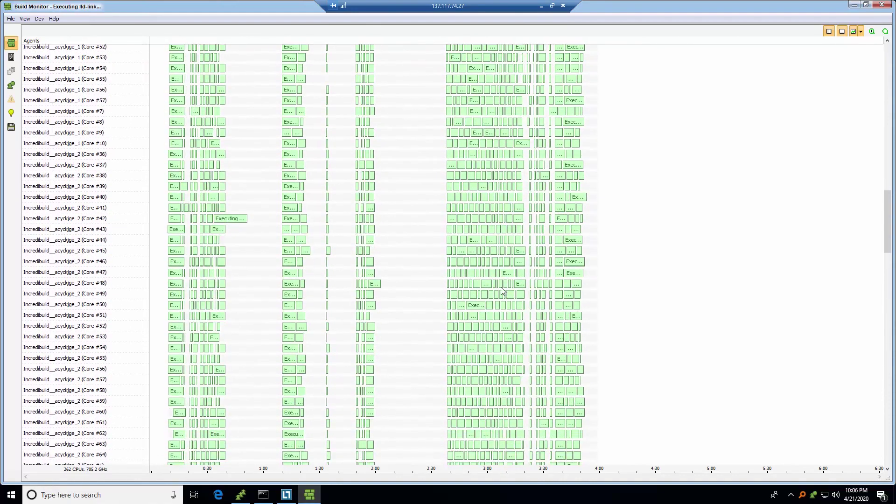
scroll(494, 224, "down", 3)
scroll(521, 296, "up", 3)
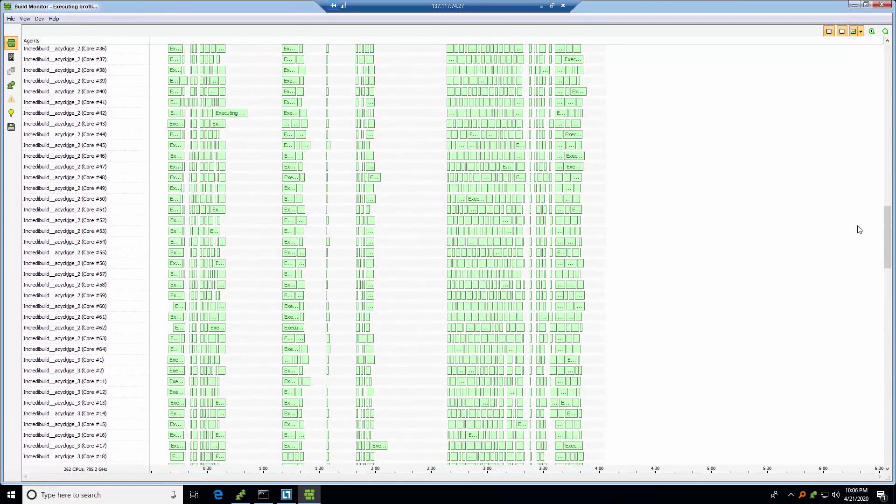
scroll(892, 252, "down", 1)
left_click_drag(892, 252, 892, 420)
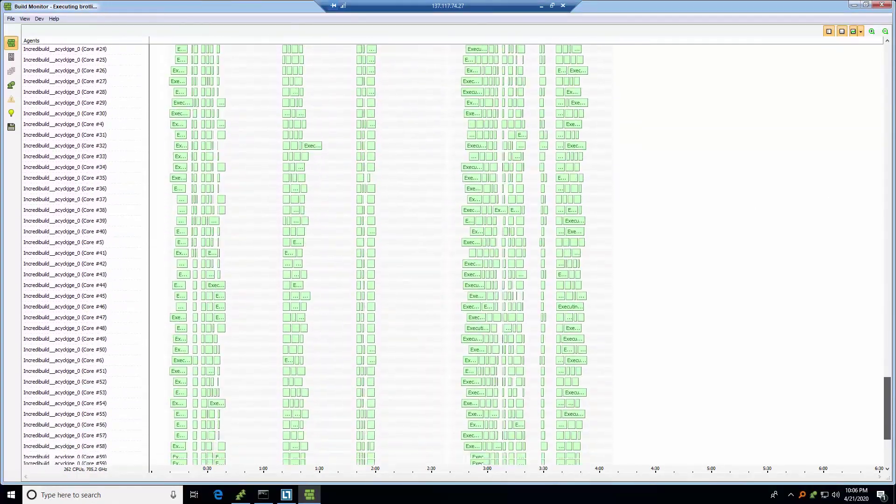
left_click_drag(888, 344, 866, 174)
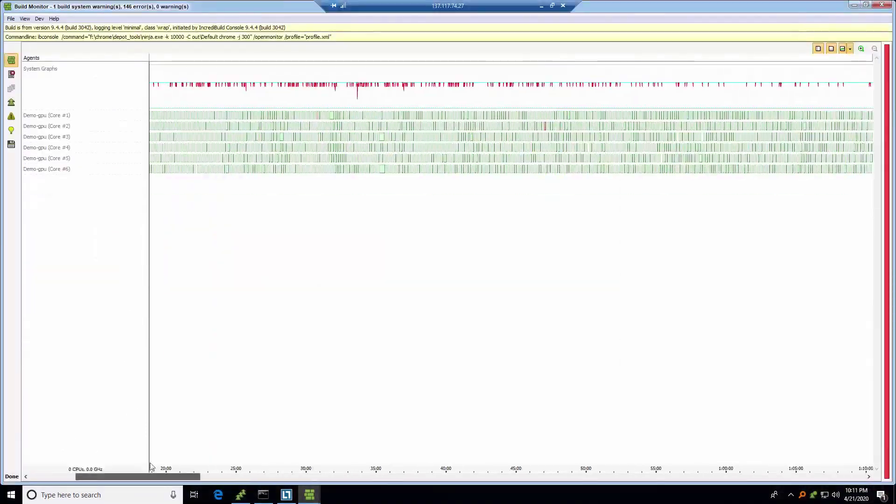
Step: Examine the completed local-only build's timeline from its start to the final task on Demo-gpu Core #1, and view its build summary
left_click_drag(139, 476, 66, 476)
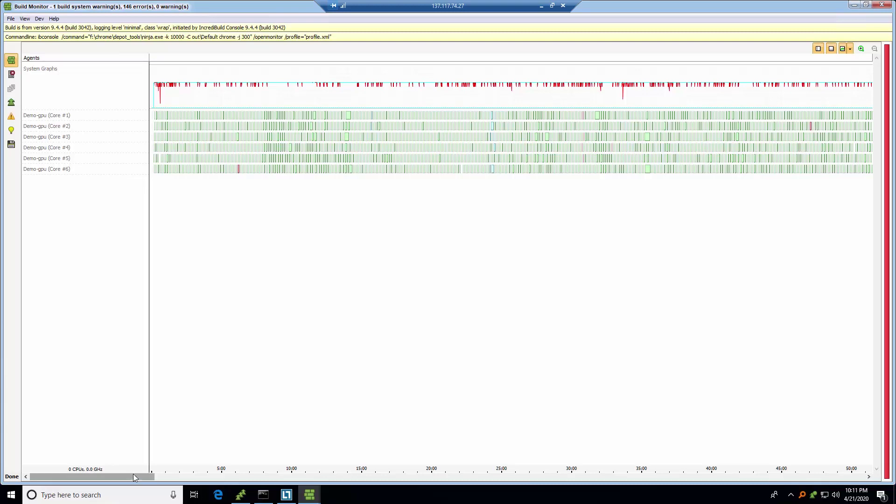
left_click_drag(136, 474, 865, 248)
mouse_move(843, 119)
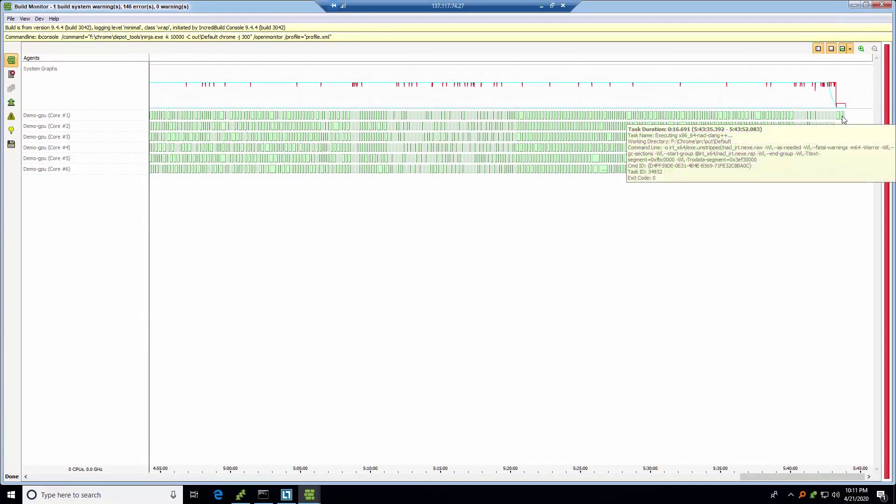
left_click(11, 102)
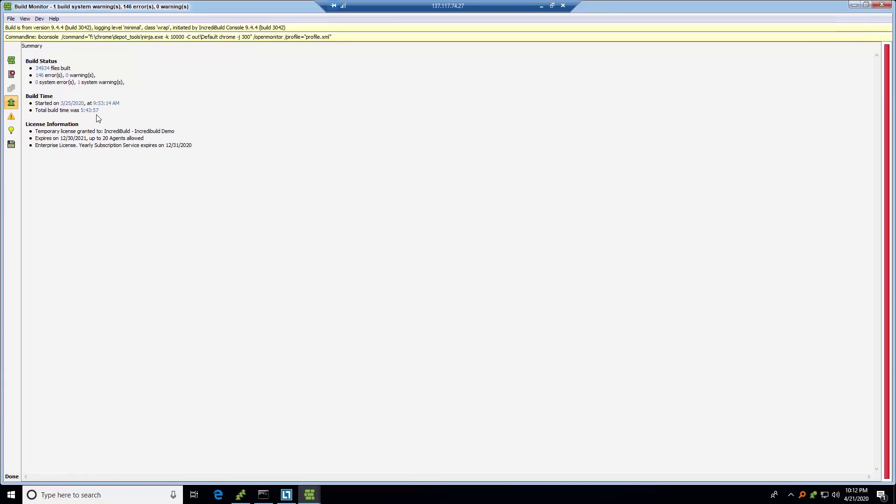
Step: Open the completed cloud-assisted build's monitor from the desktop and examine the details of the last task on Demo-gpu Core #1
key("super+d")
left_click(119, 19)
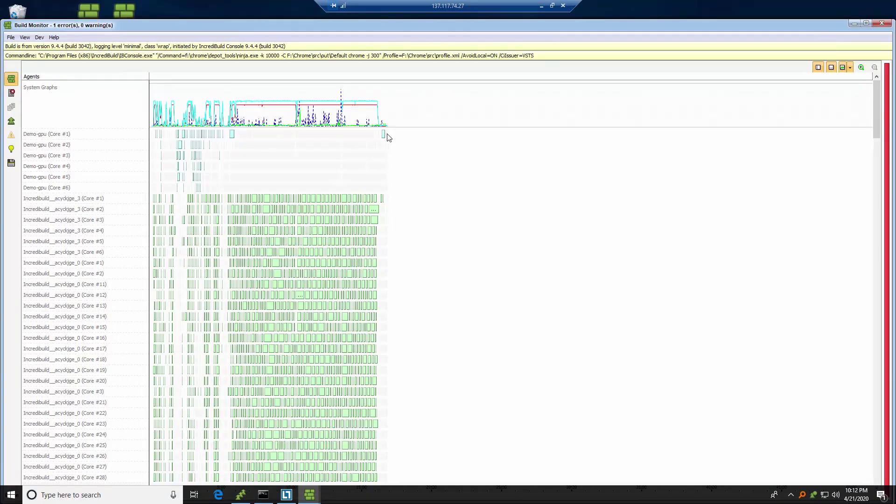
mouse_move(384, 138)
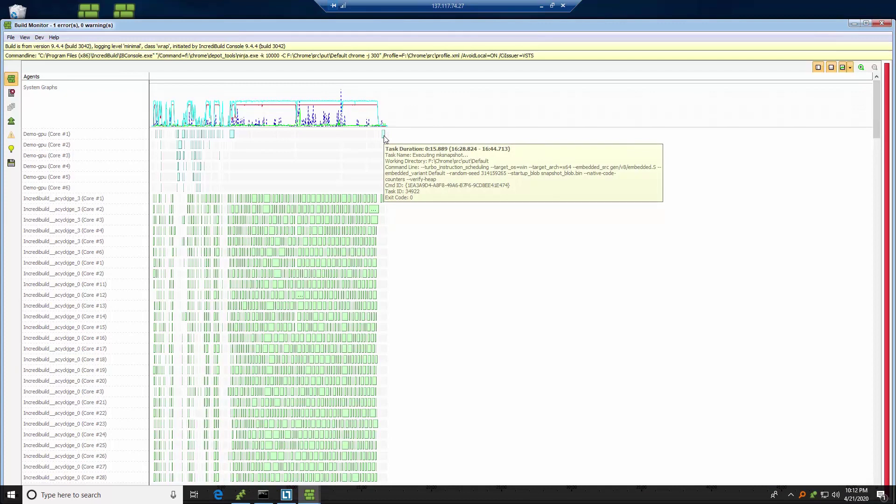
Step: View the cloud-assisted build's summary in a maximized window, and return to its task timeline
key("ctrl+4")
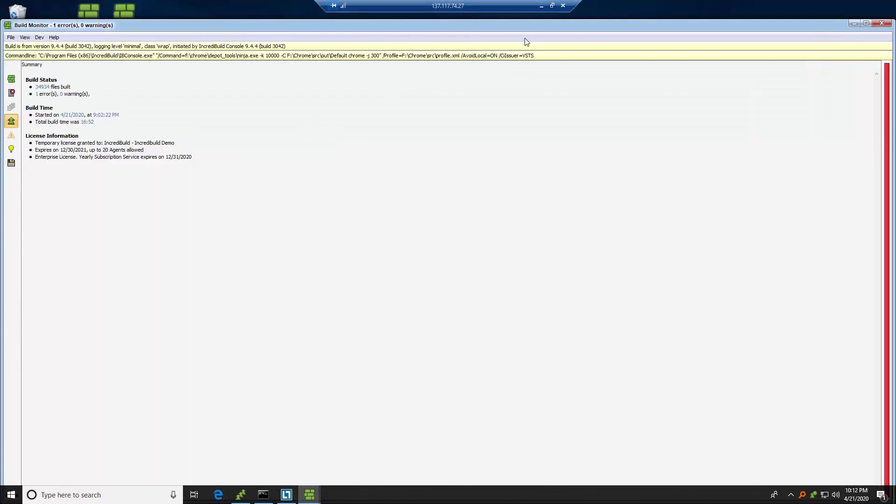
double_click(408, 28)
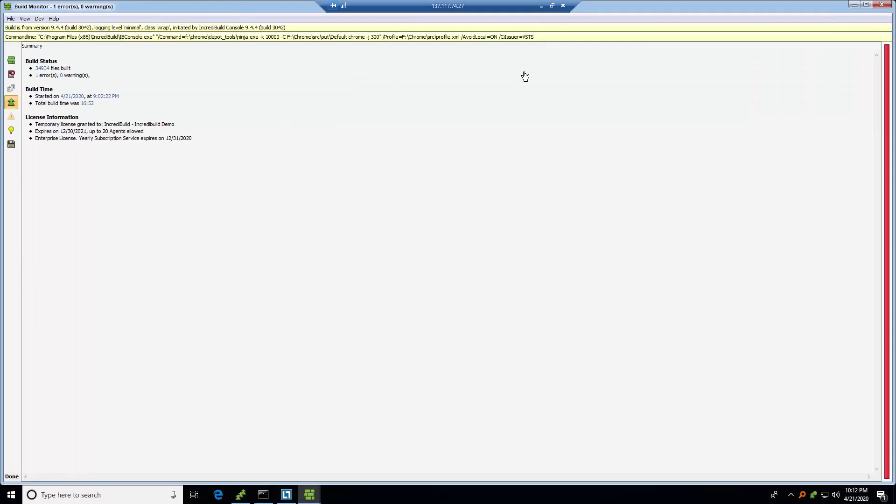
left_click(9, 63)
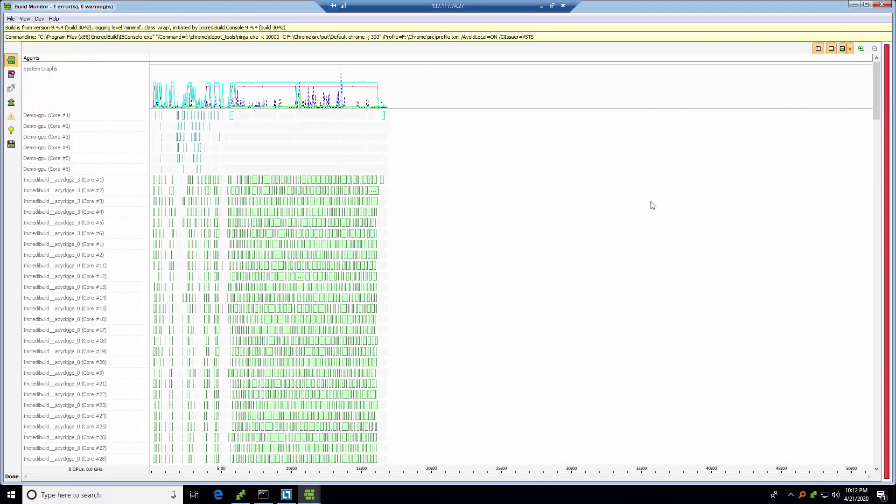